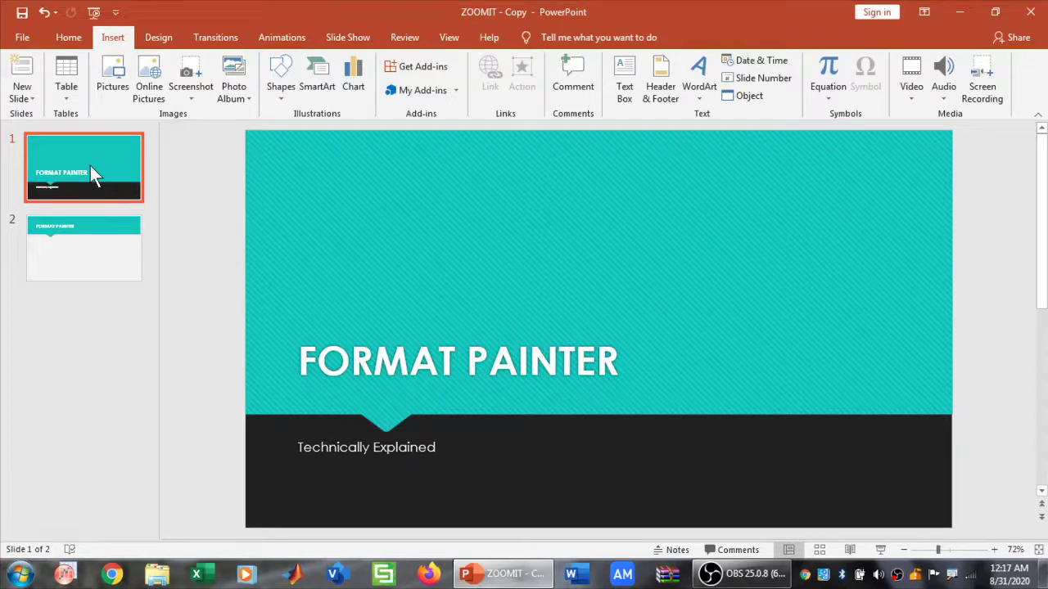
Insert the ASDD picture from the COVERSS folder in D:\2020 on slide 2 and move it to the slide's left half
{"action": "left_click", "coordinate": [83, 227]}
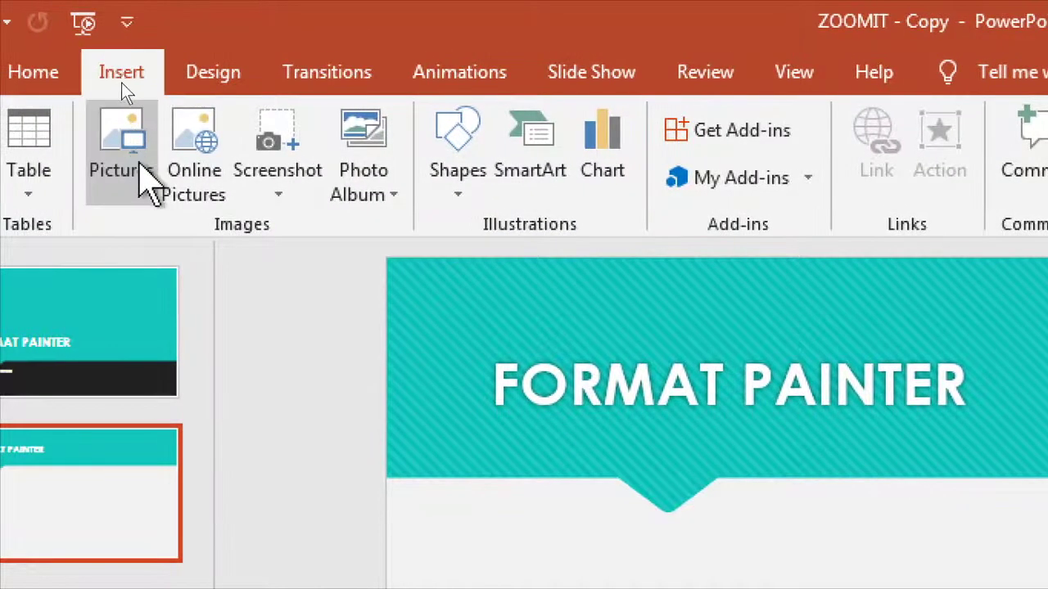
{"action": "left_click", "coordinate": [145, 183]}
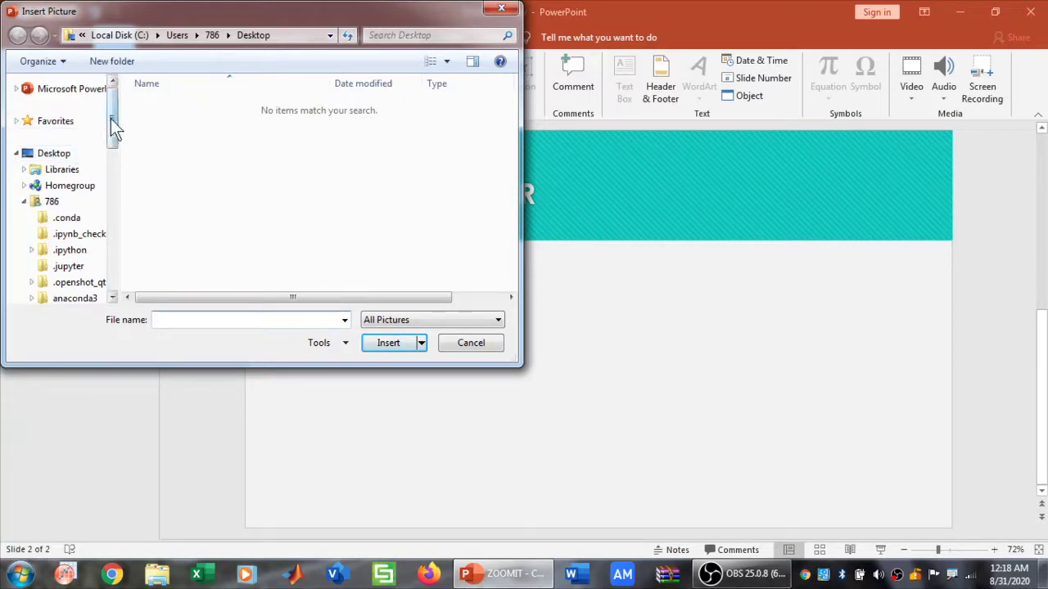
{"action": "left_click_drag", "start_coordinate": [111, 119], "coordinate": [117, 234]}
{"action": "left_click", "coordinate": [74, 198]}
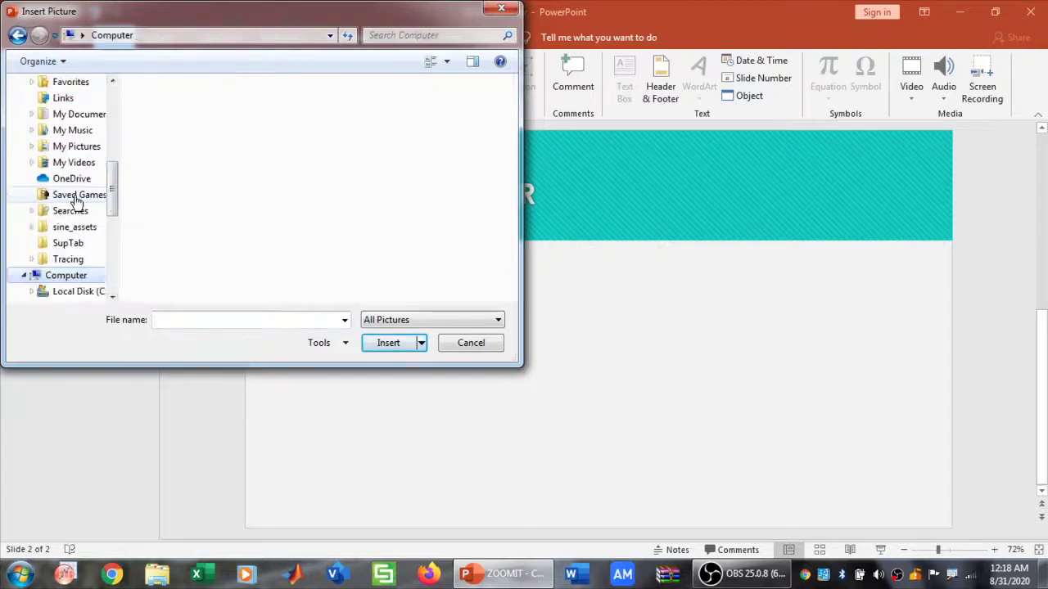
{"action": "left_click", "coordinate": [241, 172]}
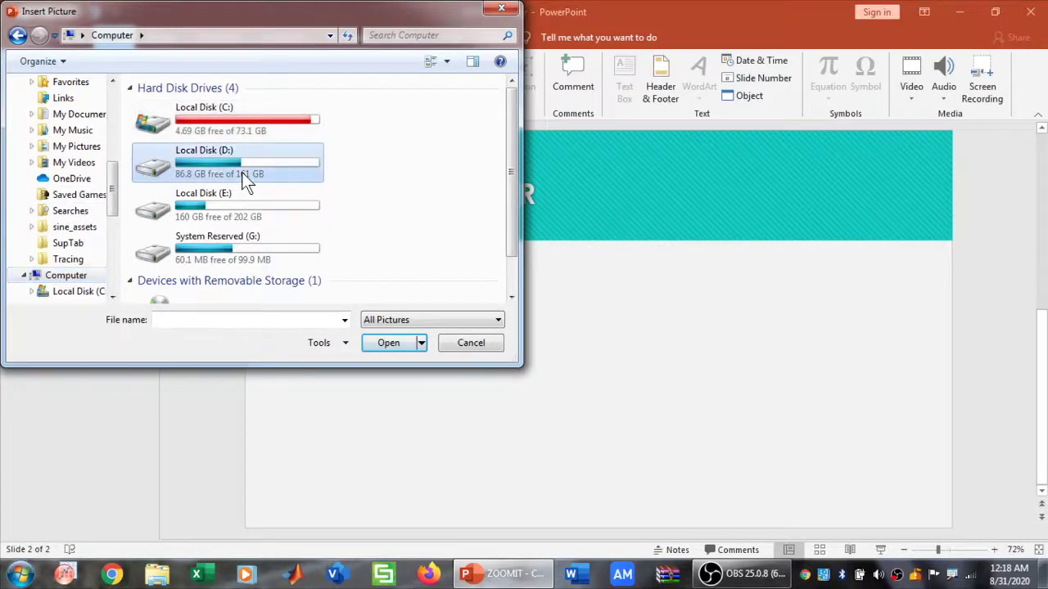
{"action": "double_click", "coordinate": [242, 172]}
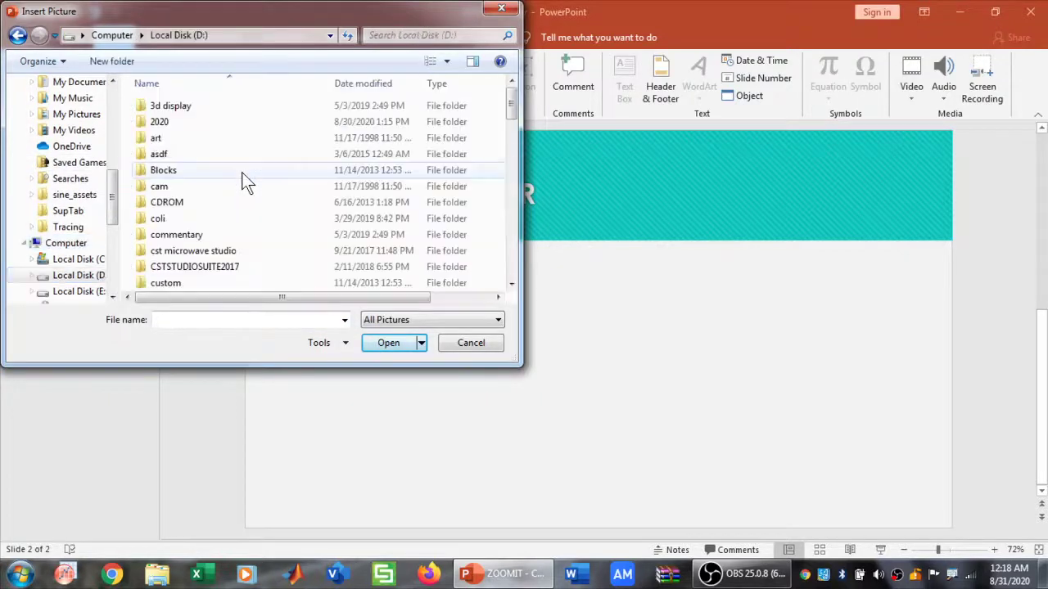
{"action": "double_click", "coordinate": [191, 125]}
{"action": "double_click", "coordinate": [190, 124]}
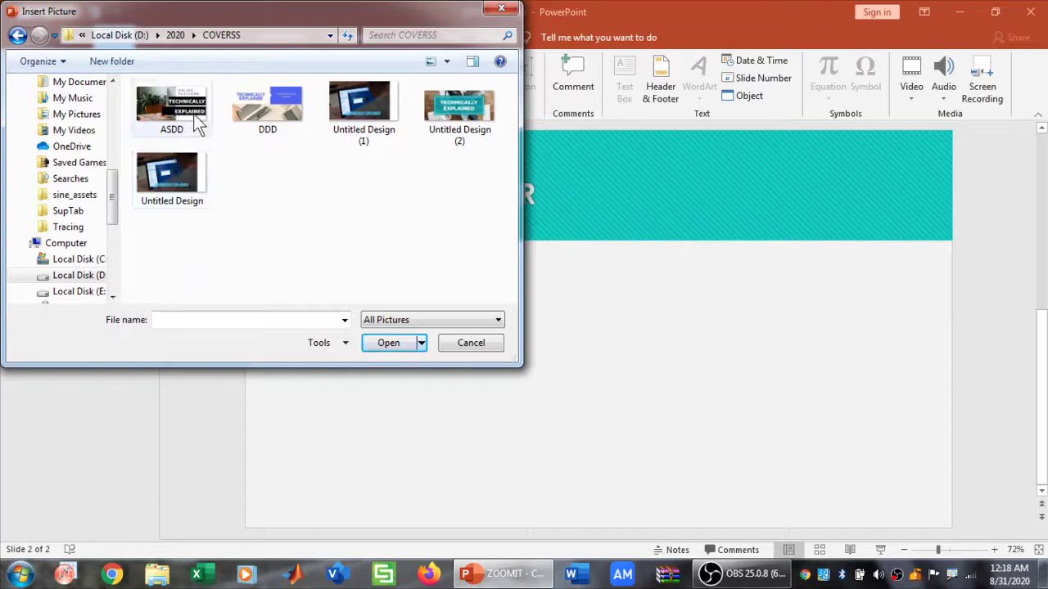
{"action": "left_click", "coordinate": [193, 114]}
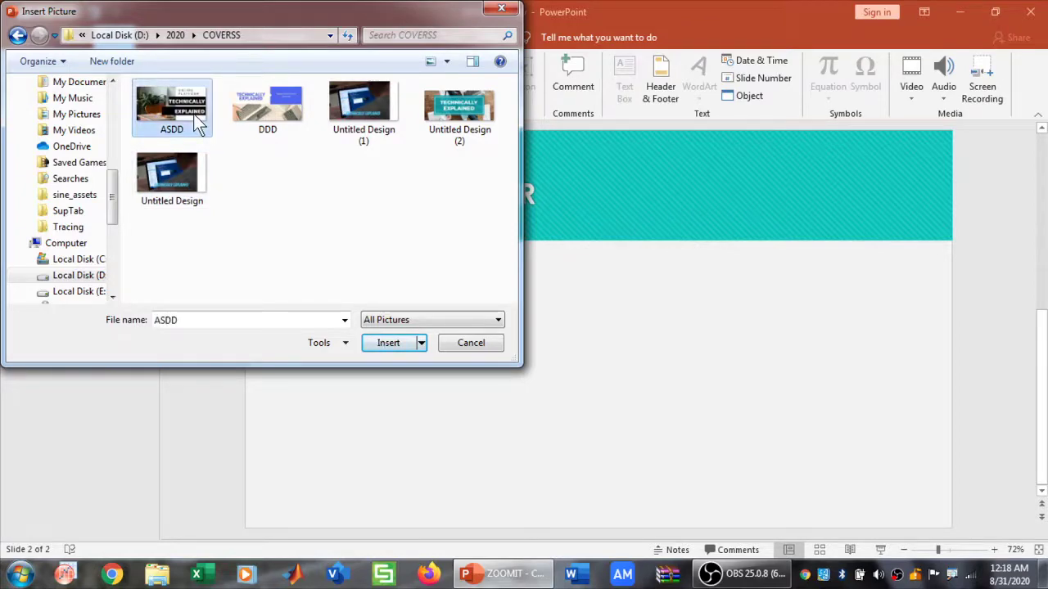
{"action": "left_click", "coordinate": [392, 341]}
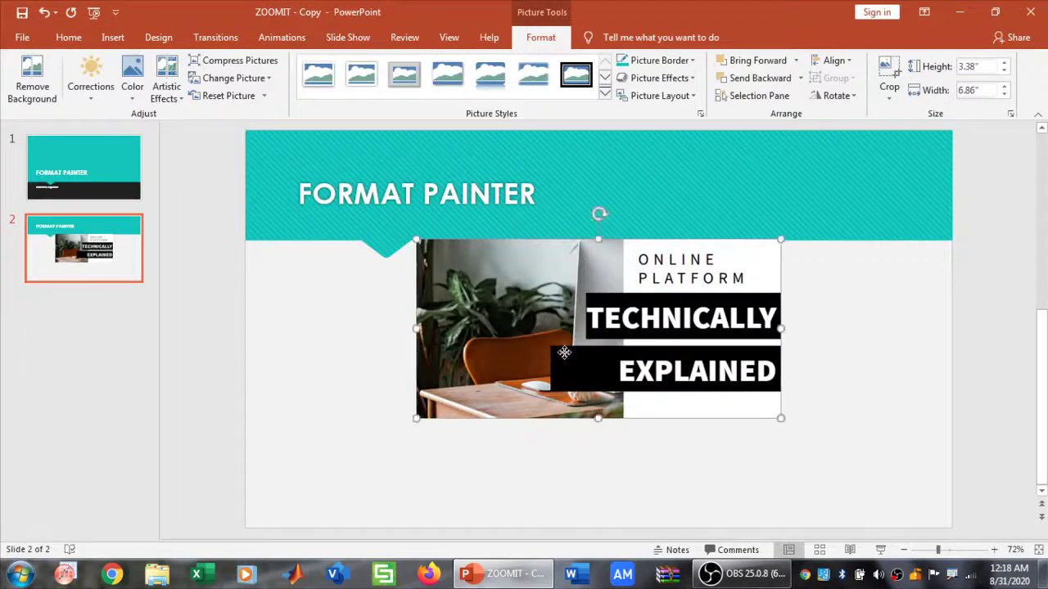
{"action": "left_click_drag", "start_coordinate": [561, 352], "coordinate": [404, 375]}
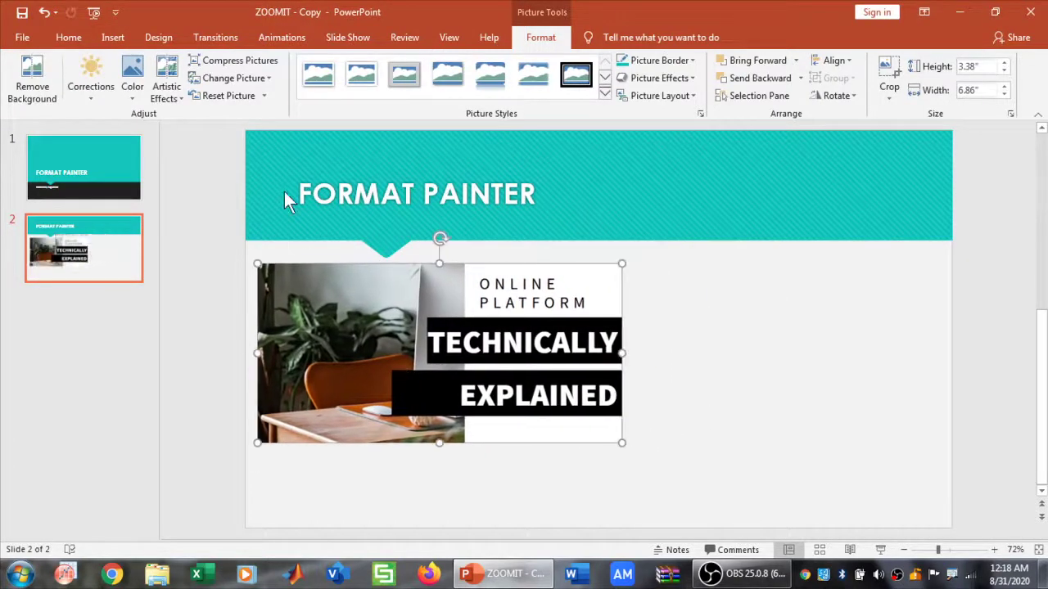
Insert the Untitled Design (2) picture from the COVERSS folder and place it on the right half of slide 2
{"action": "left_click", "coordinate": [113, 39]}
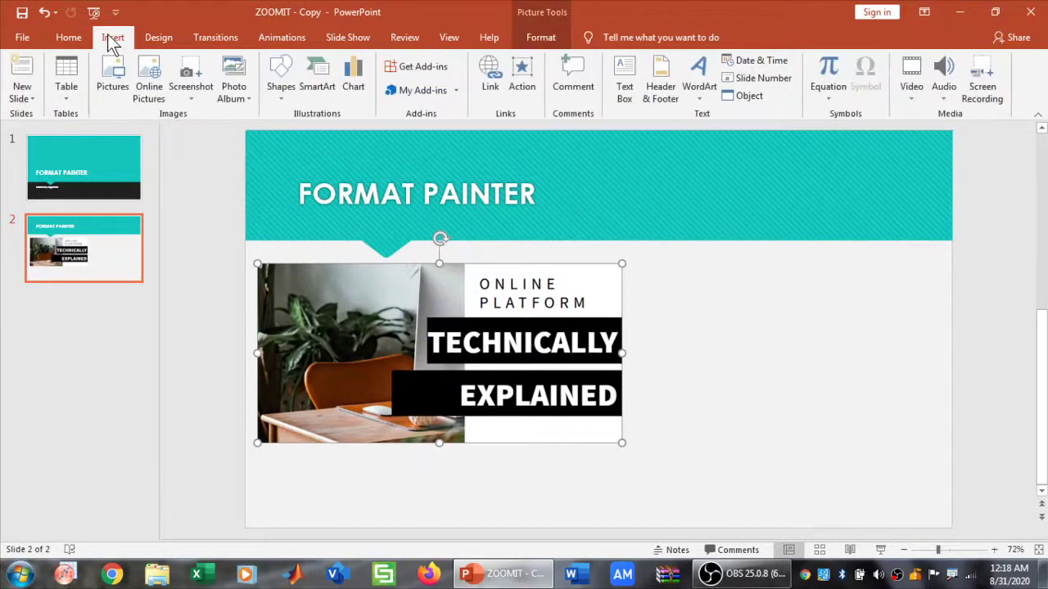
{"action": "left_click", "coordinate": [112, 86]}
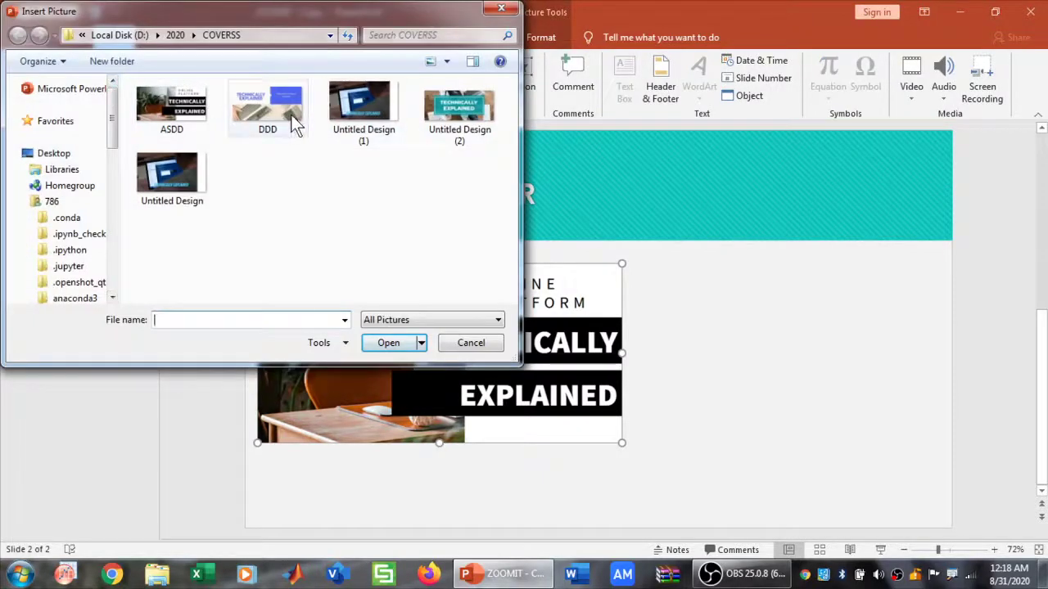
{"action": "double_click", "coordinate": [452, 121]}
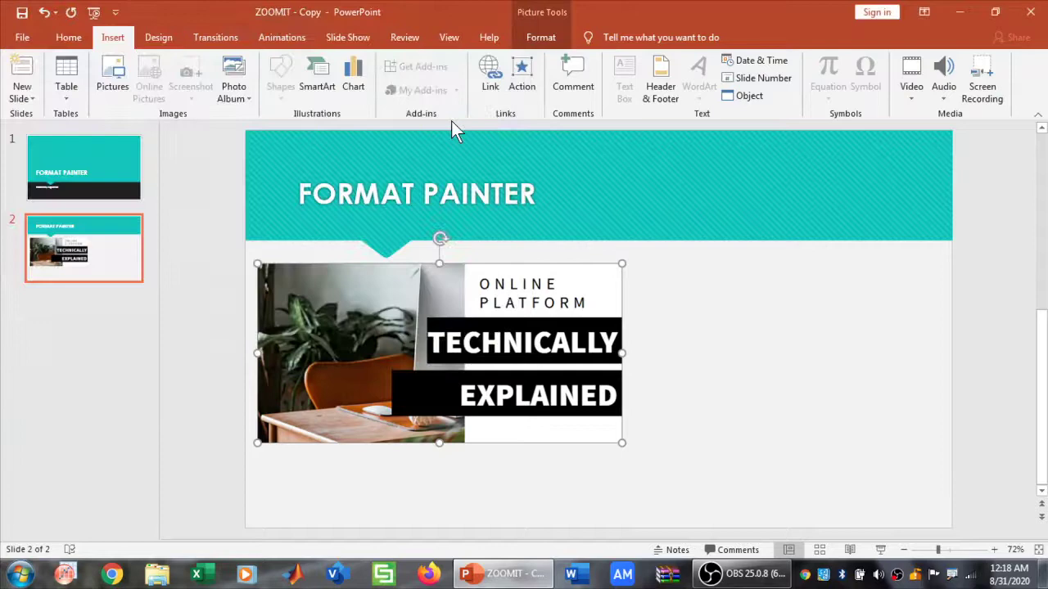
{"action": "left_click_drag", "start_coordinate": [546, 294], "coordinate": [755, 320]}
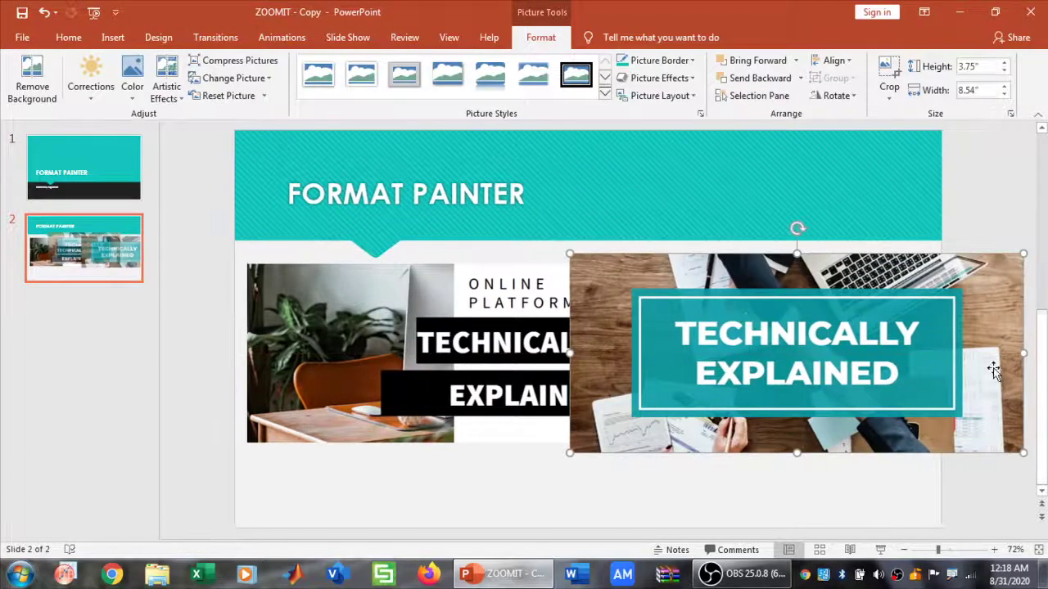
Narrow the teal-banner picture to about 6.27 inches and the plant picture to about 5.38 inches so they sit side by side
{"action": "left_click_drag", "start_coordinate": [981, 354], "coordinate": [908, 355]}
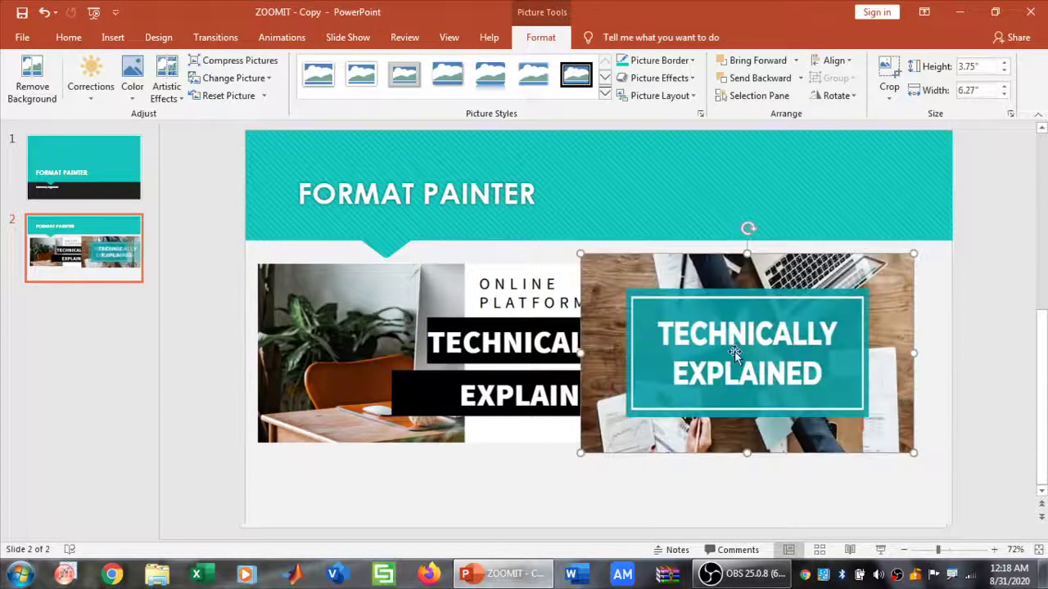
{"action": "left_click", "coordinate": [523, 358]}
{"action": "key", "text": "Delete"}
{"action": "key", "text": "ctrl+z"}
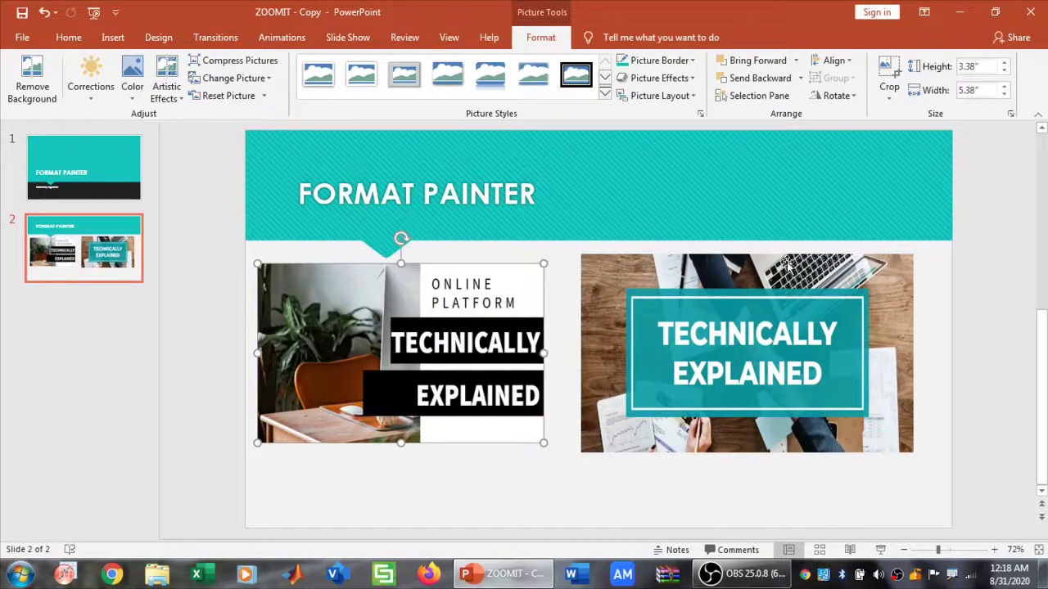
Reduce the teal-banner picture's height to about 3.38 inches, aligning its upper and lower edges with the plant picture
{"action": "left_click", "coordinate": [588, 346]}
{"action": "left_click_drag", "start_coordinate": [747, 254], "coordinate": [747, 264]}
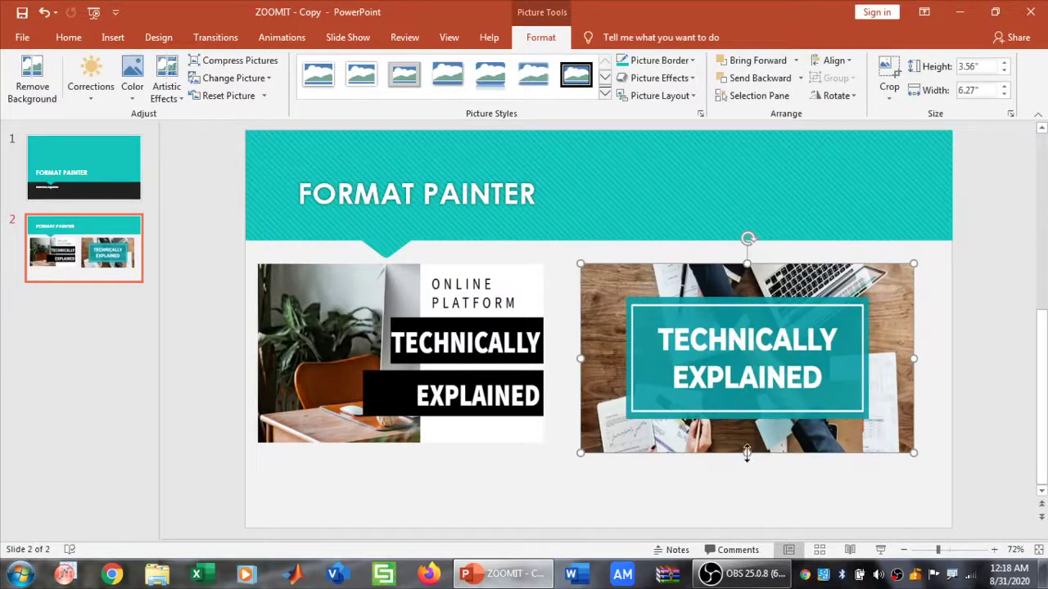
{"action": "left_click_drag", "start_coordinate": [747, 453], "coordinate": [747, 444]}
{"action": "left_click", "coordinate": [577, 481]}
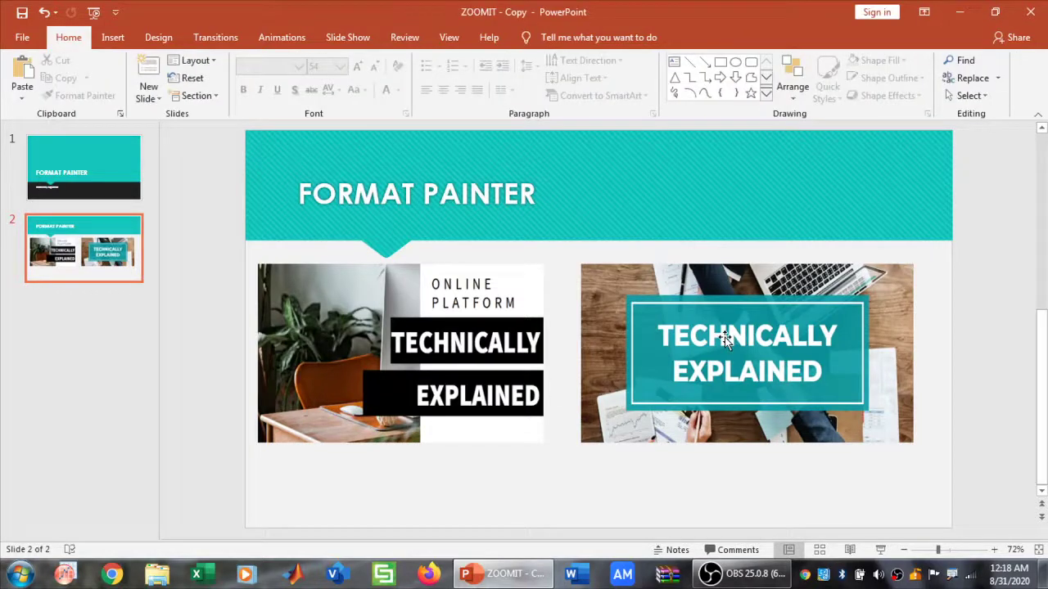
Apply the picture style with a dark rounded frame and a reflection to the plant picture
{"action": "double_click", "coordinate": [486, 343]}
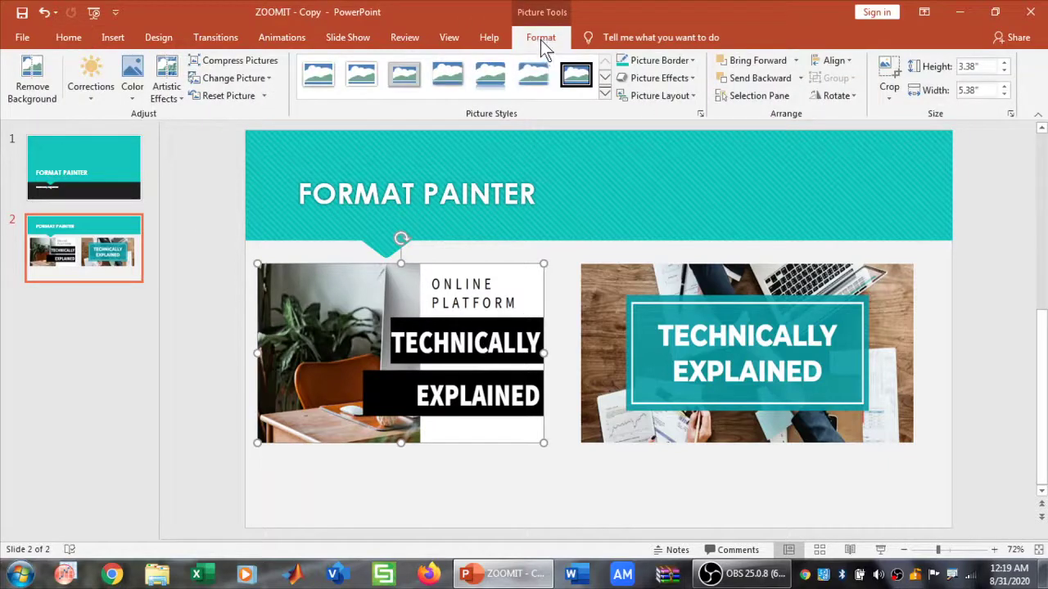
{"action": "left_click", "coordinate": [483, 481]}
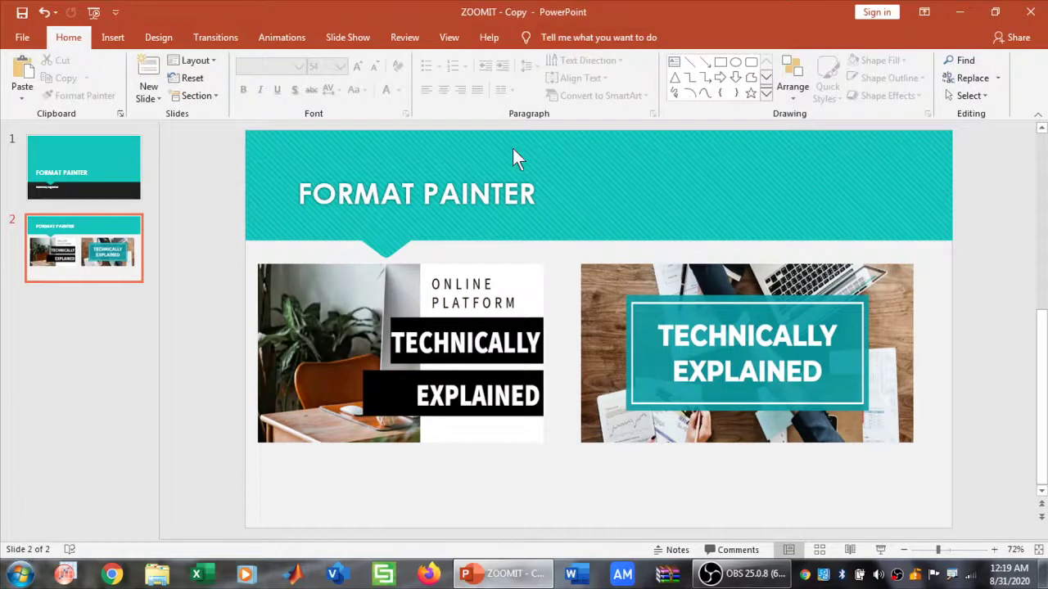
{"action": "double_click", "coordinate": [504, 346]}
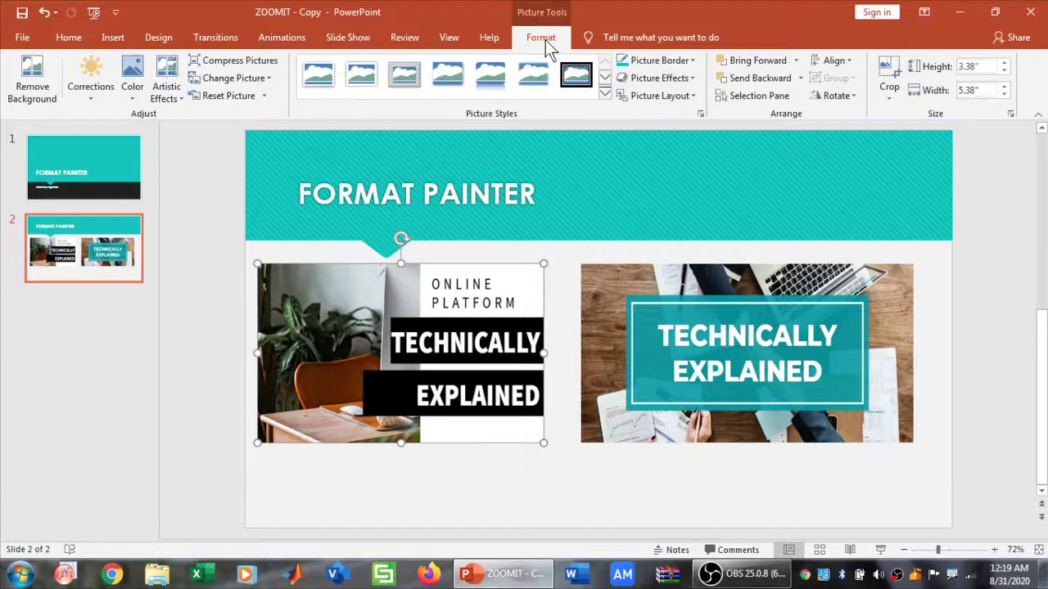
{"action": "left_click", "coordinate": [603, 95]}
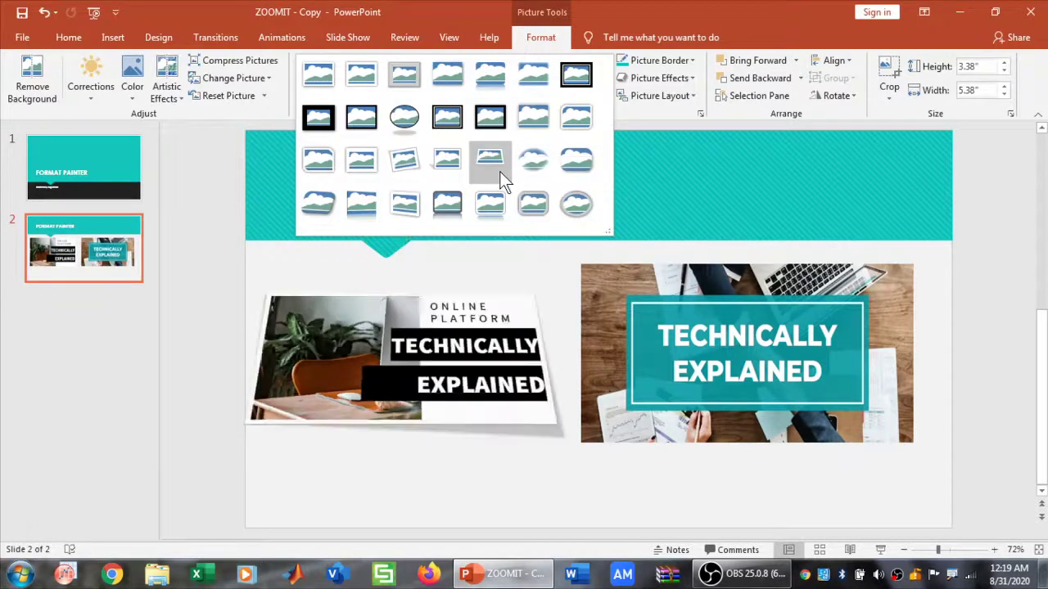
{"action": "left_click", "coordinate": [456, 198]}
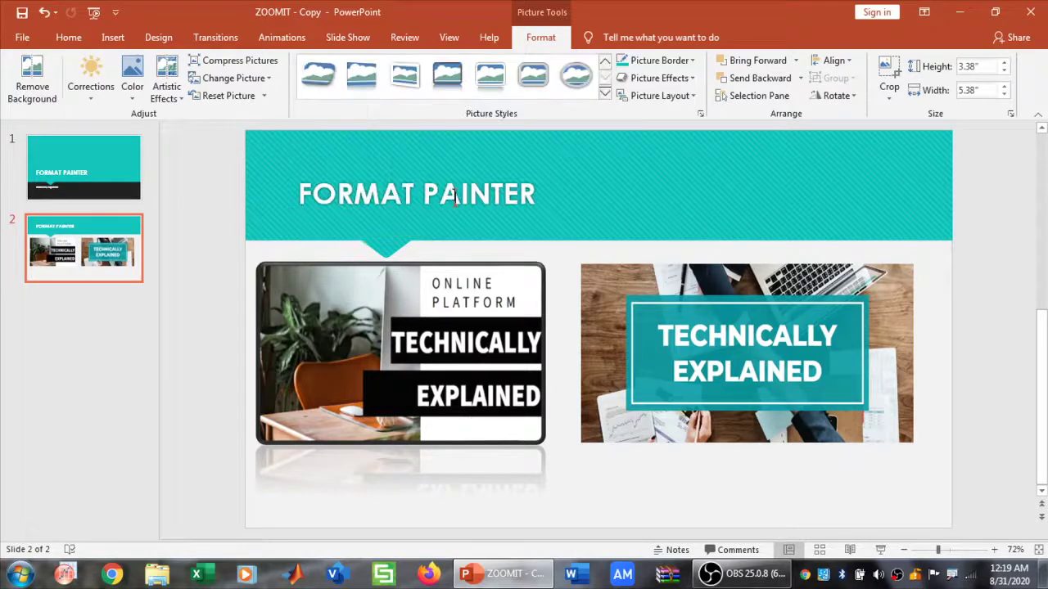
Add the perspective shadow effect that falls below the picture to the plant picture
{"action": "left_click", "coordinate": [694, 78]}
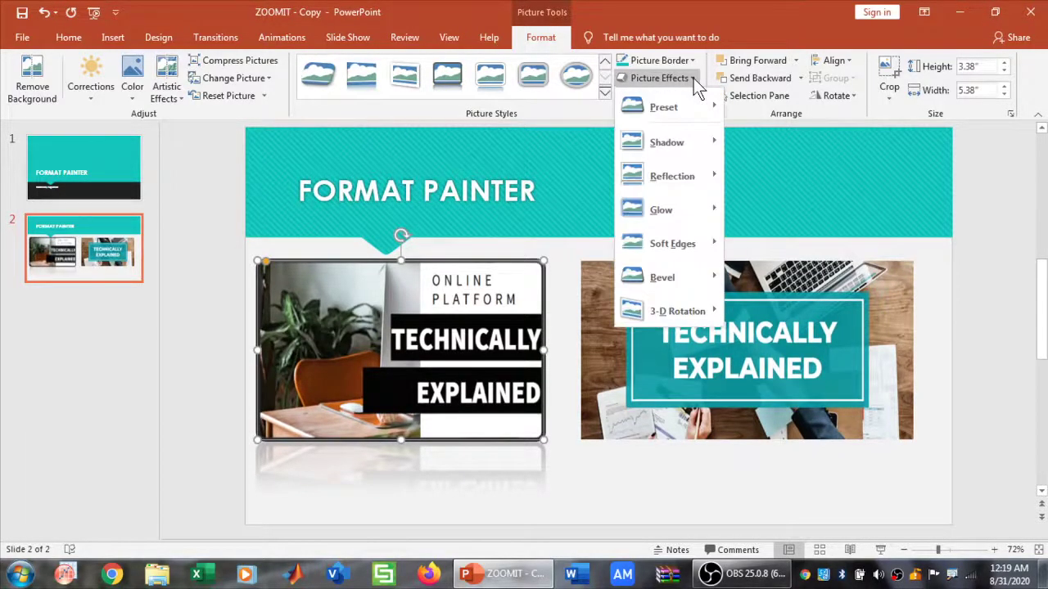
{"action": "mouse_move", "coordinate": [691, 138]}
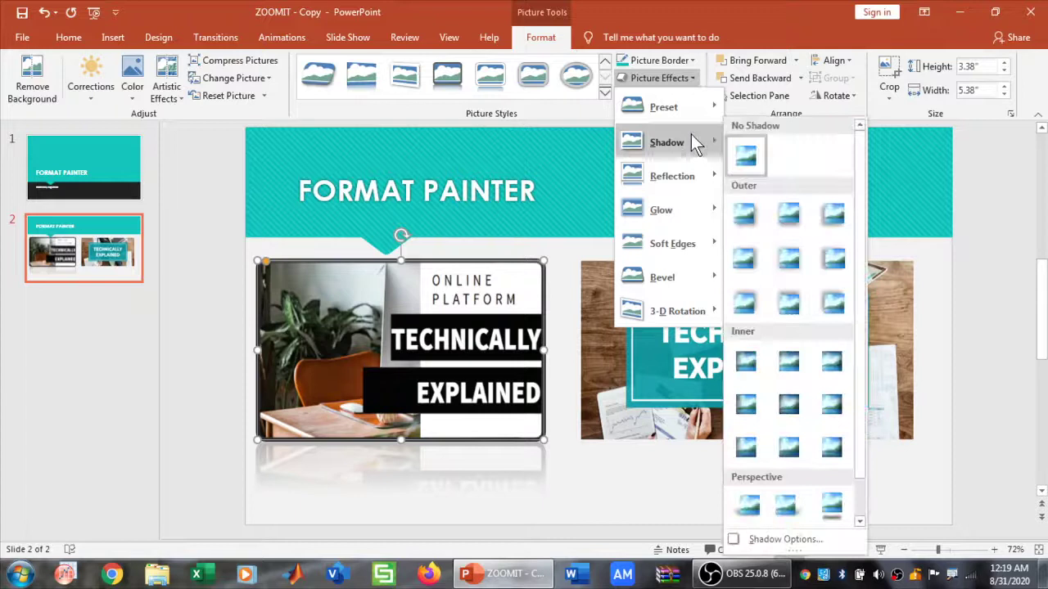
{"action": "left_click", "coordinate": [833, 506]}
{"action": "left_click", "coordinate": [652, 503]}
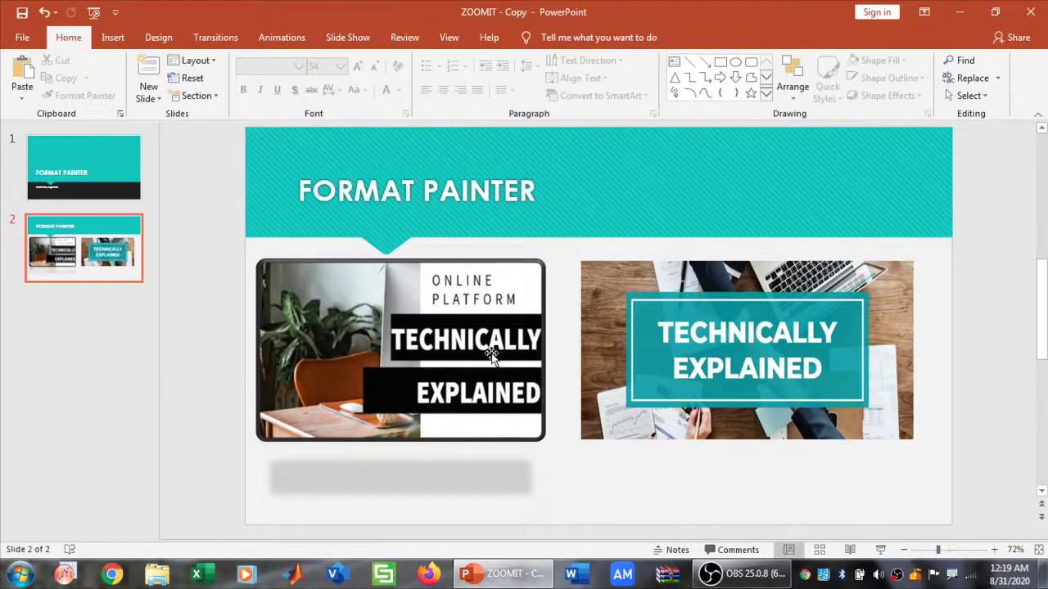
{"action": "left_click", "coordinate": [773, 328]}
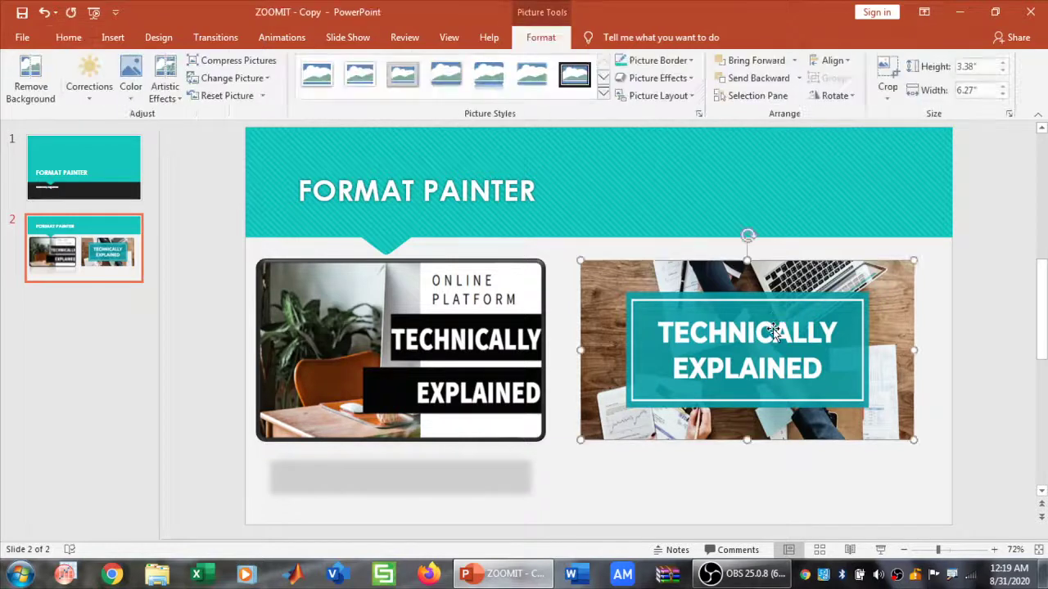
{"action": "left_click", "coordinate": [527, 360]}
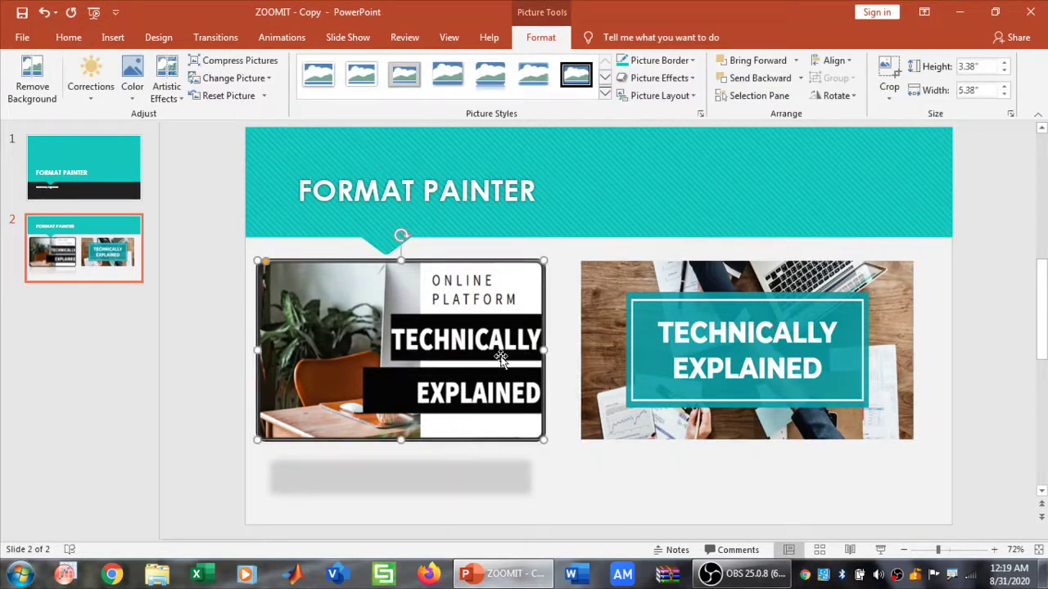
{"action": "left_click", "coordinate": [773, 351]}
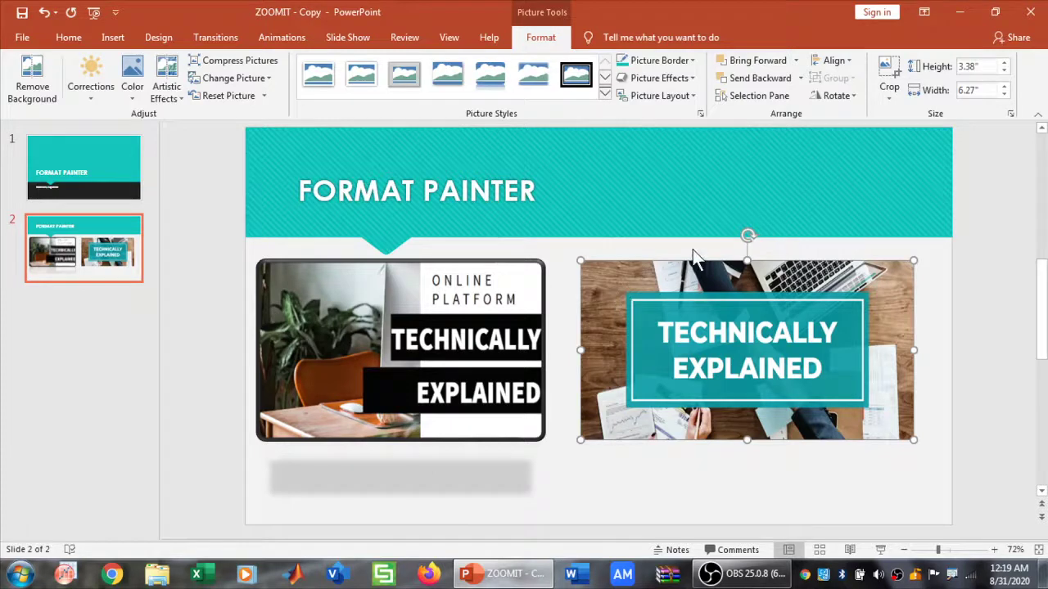
{"action": "left_click", "coordinate": [747, 504]}
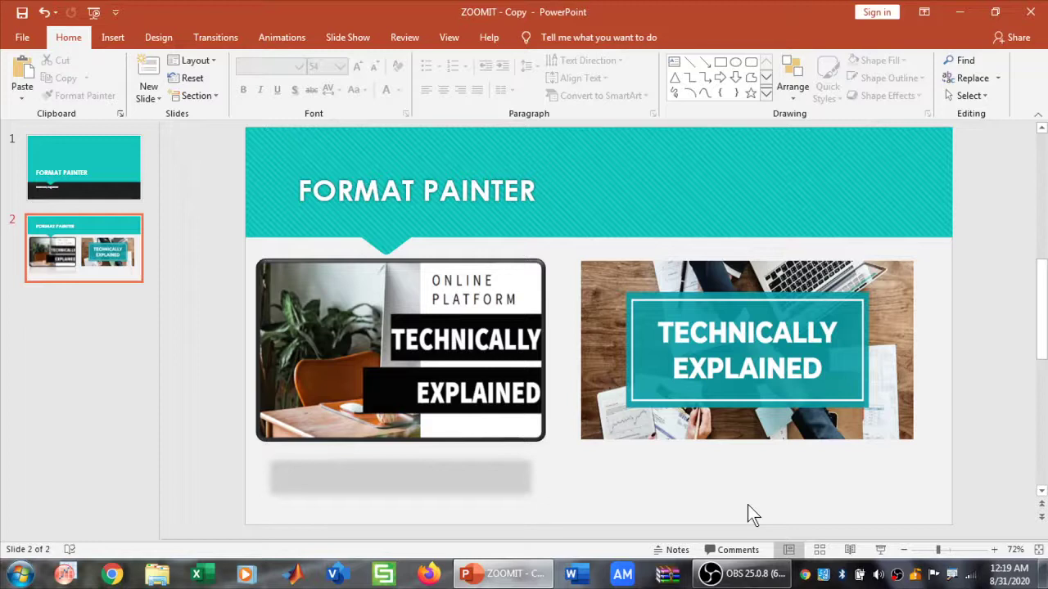
Copy the plant picture's frame and shadow formatting to the teal-banner picture with Format Painter
{"action": "left_click", "coordinate": [464, 370]}
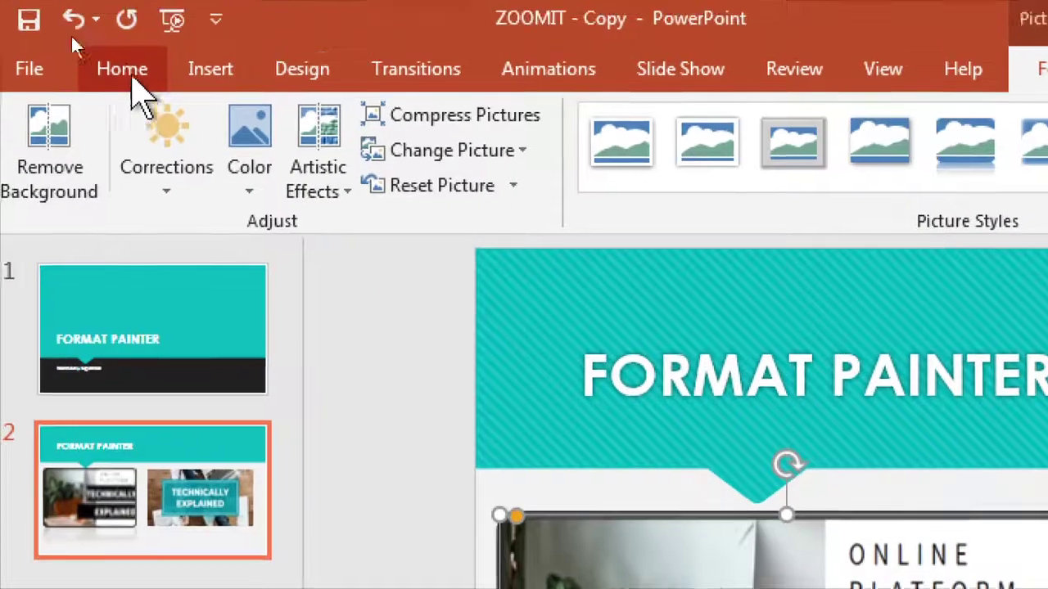
{"action": "left_click", "coordinate": [74, 38]}
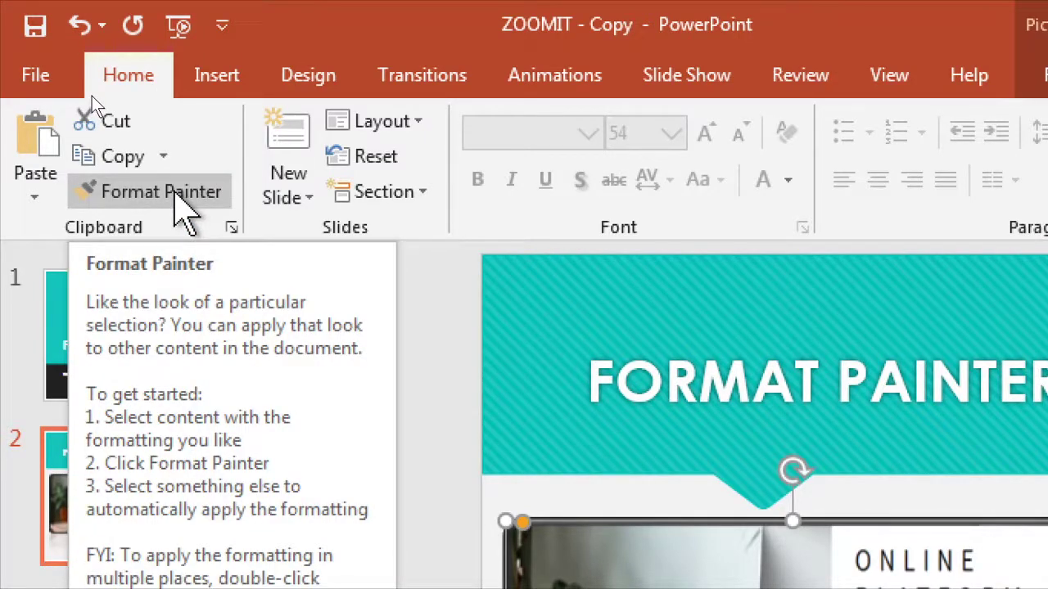
{"action": "left_click", "coordinate": [175, 195]}
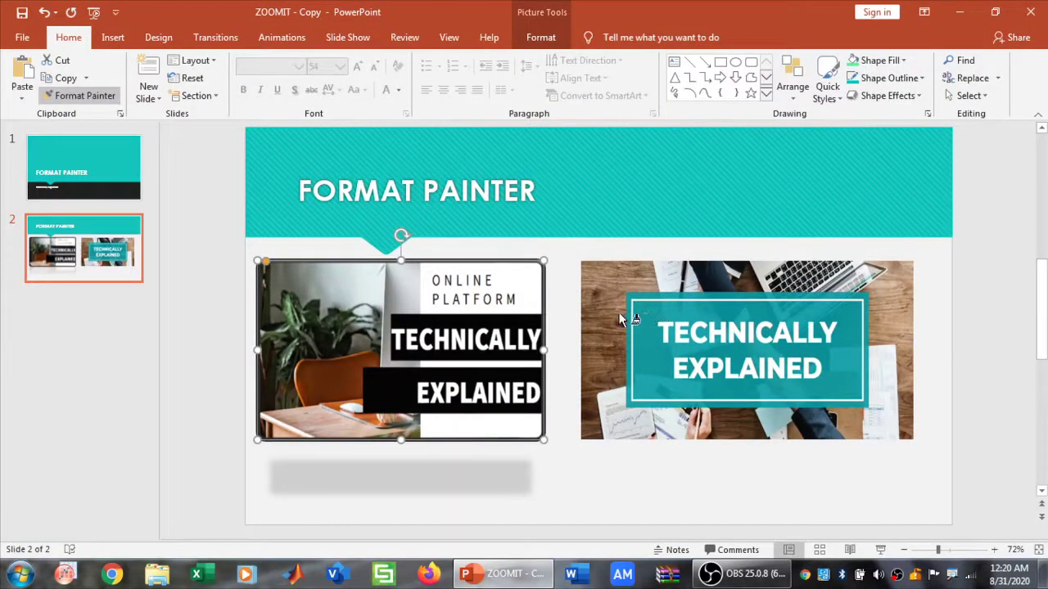
{"action": "left_click", "coordinate": [619, 316]}
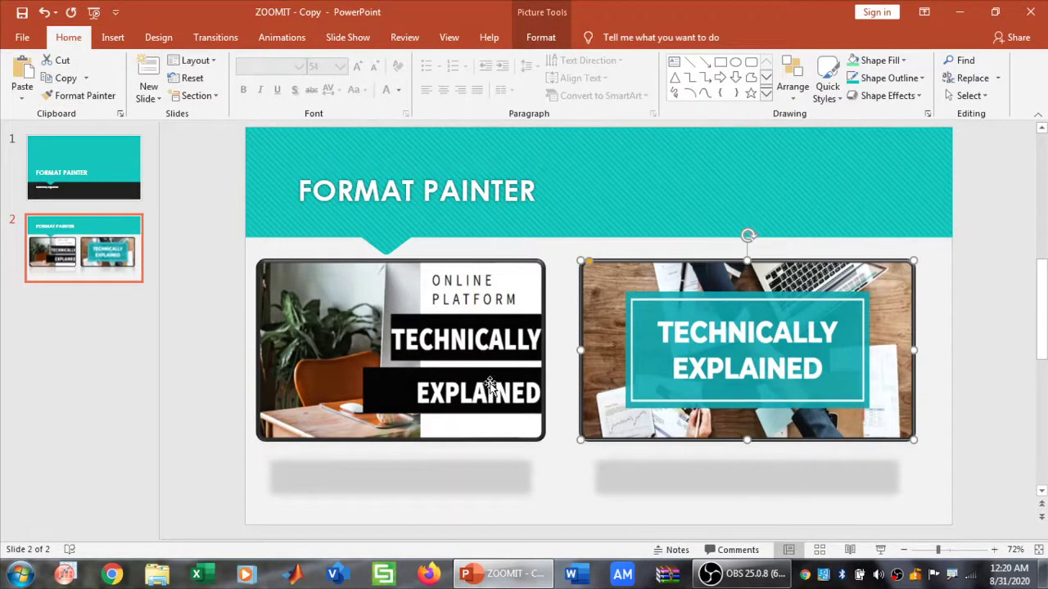
{"action": "left_click", "coordinate": [957, 315]}
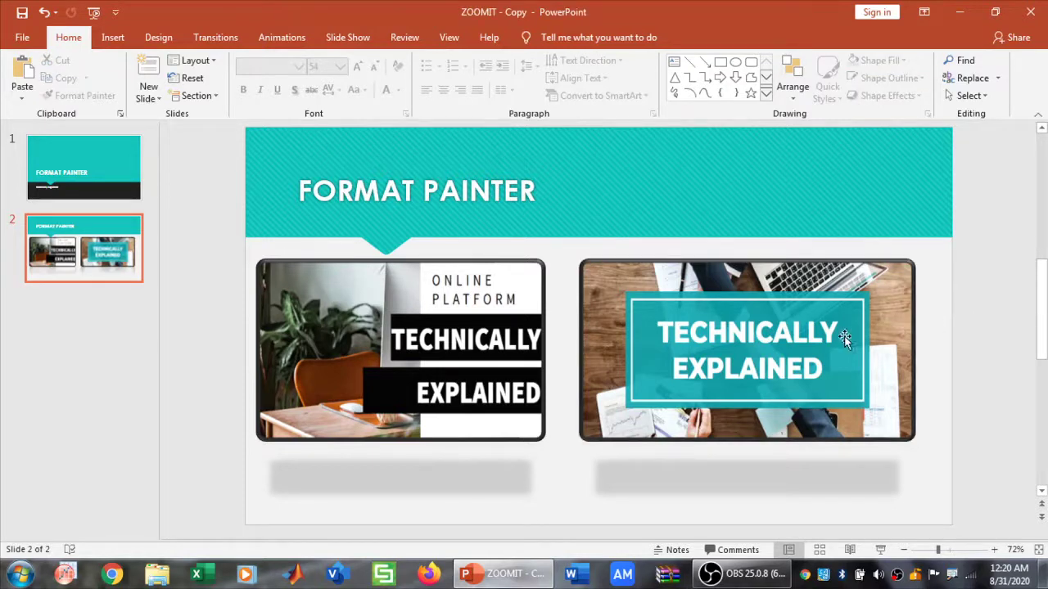